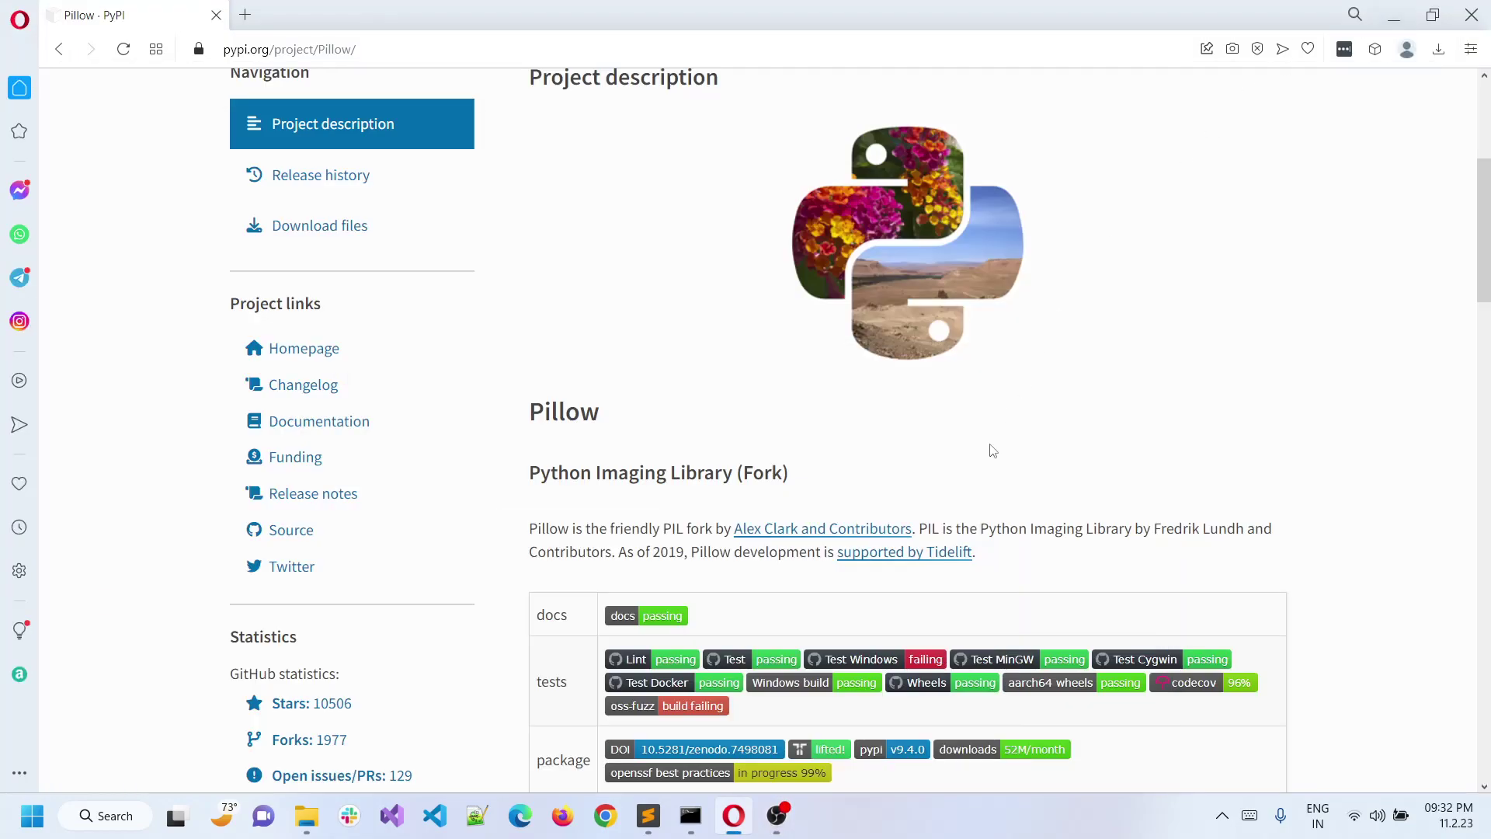
scroll(991, 451, up, 1)
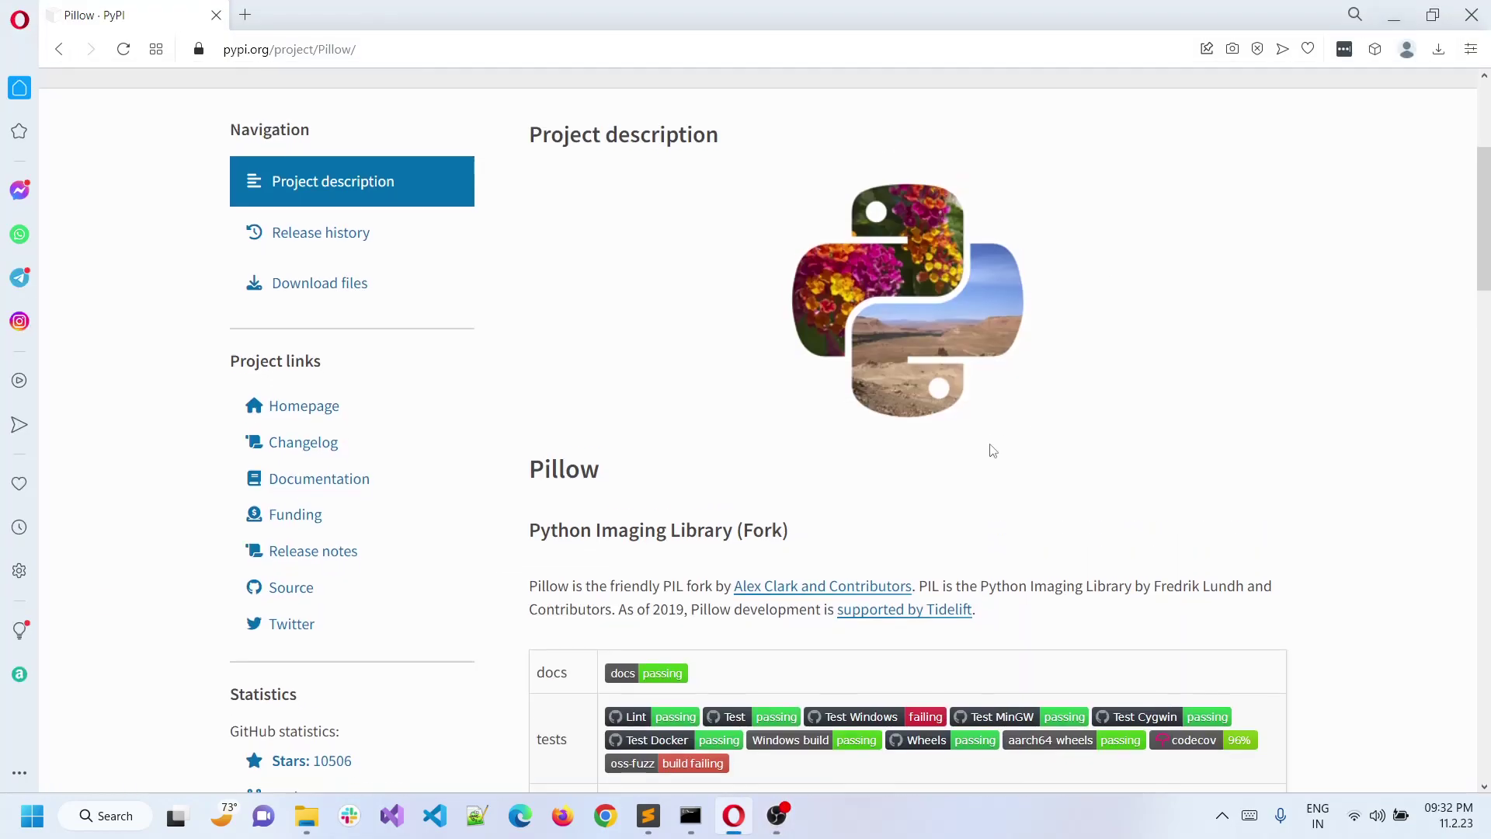
scroll(992, 450, up, 1)
scroll(992, 451, up, 1)
scroll(991, 449, up, 1)
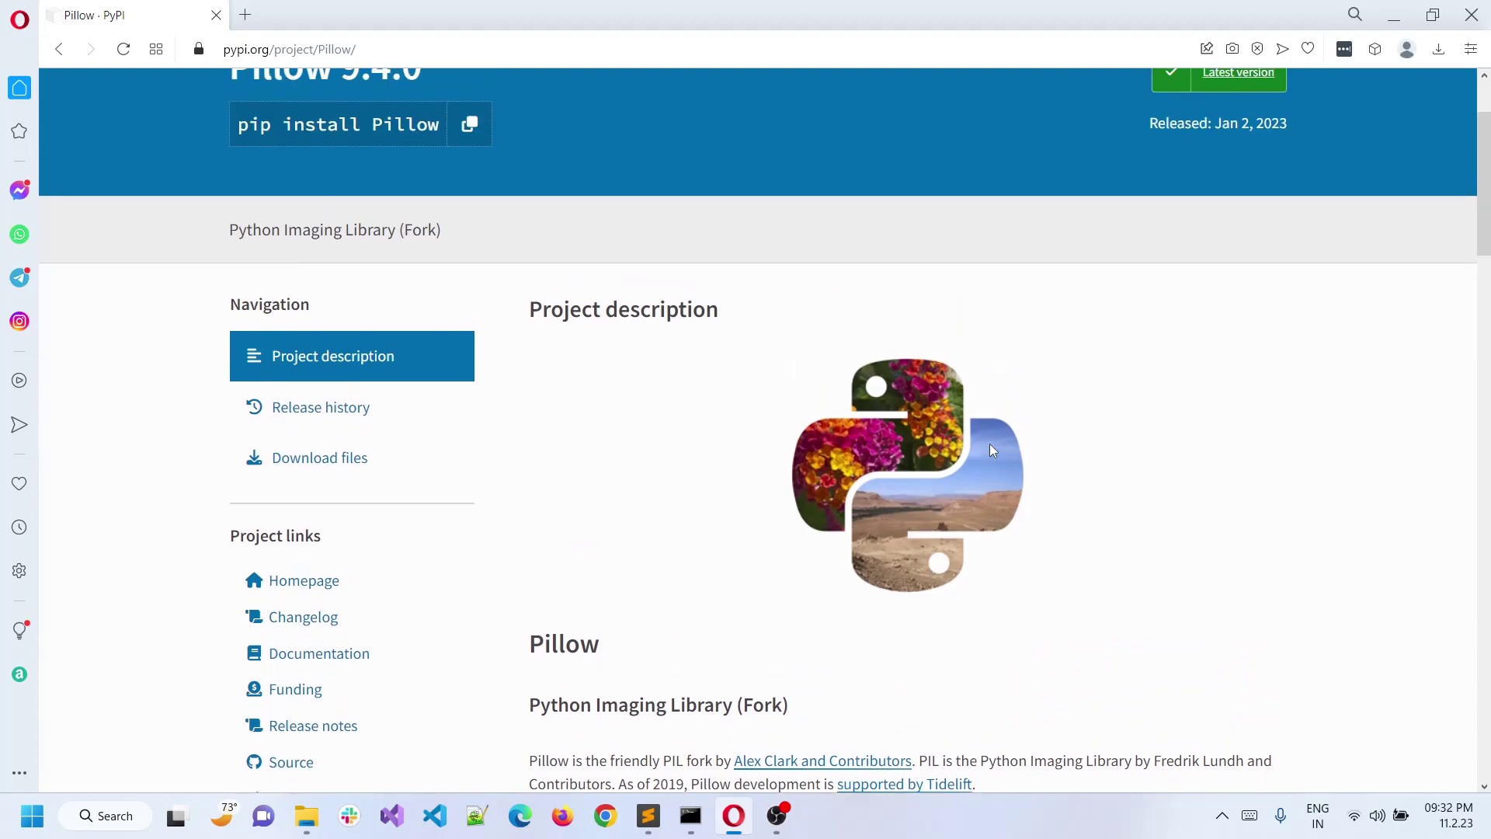
scroll(990, 449, down, 1)
scroll(991, 451, down, 1)
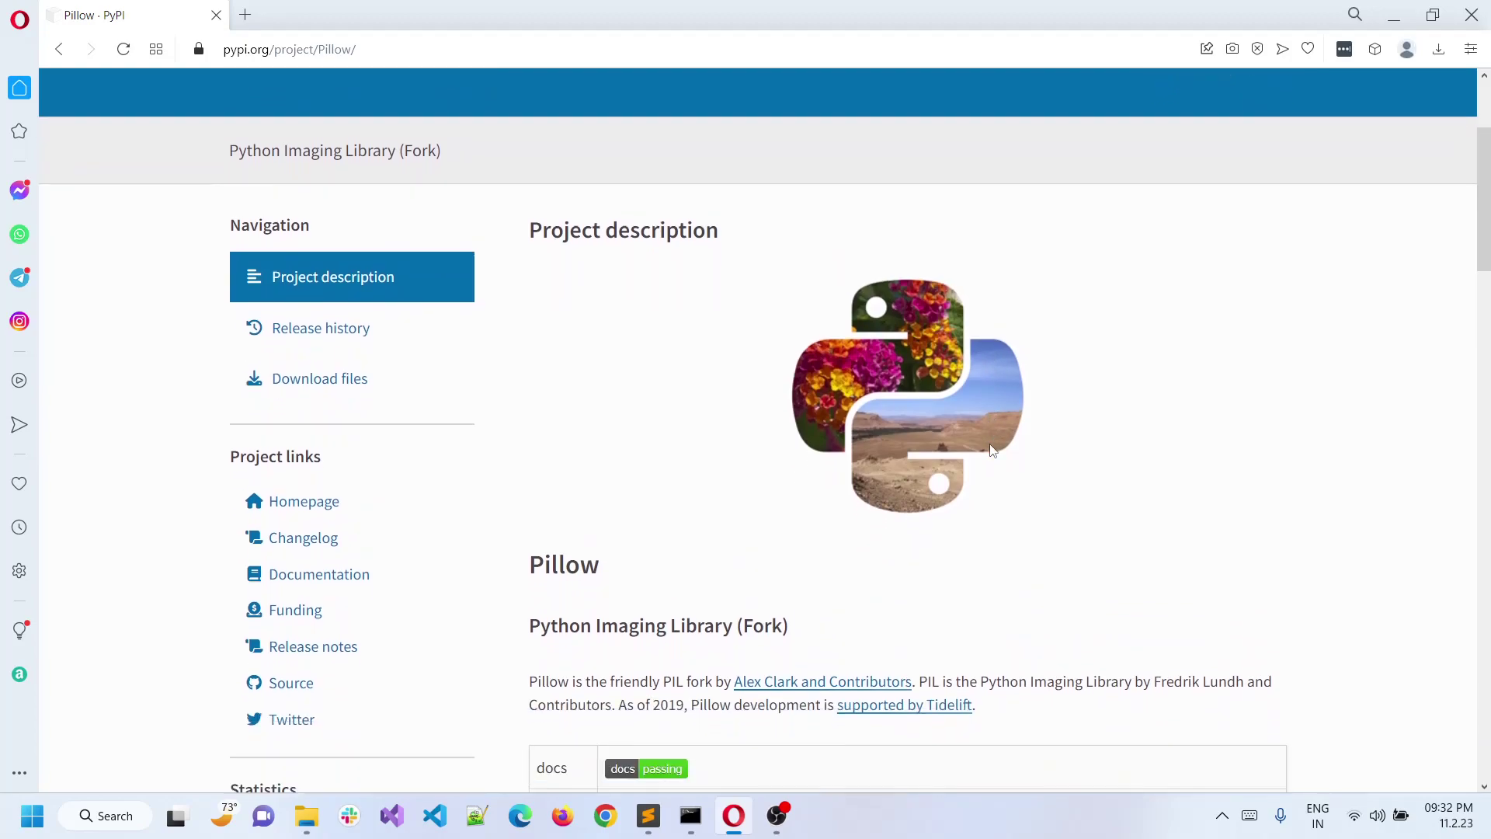
scroll(992, 450, down, 1)
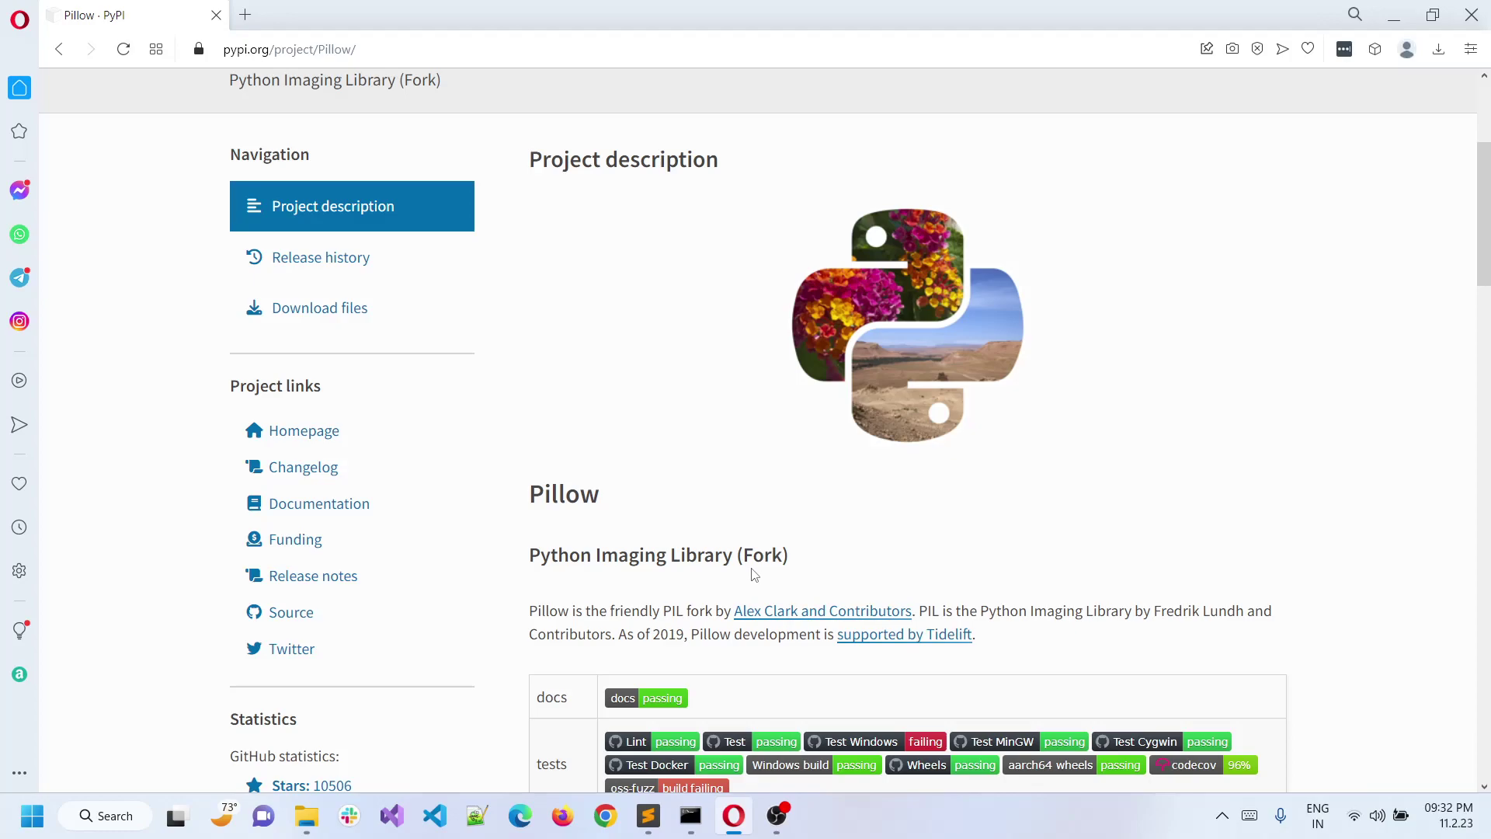
Run python main.py to print the photo's EXIF tags, showing Canon EOS 600D and DateTime 2019:01:27 19:58:36.
click(691, 816)
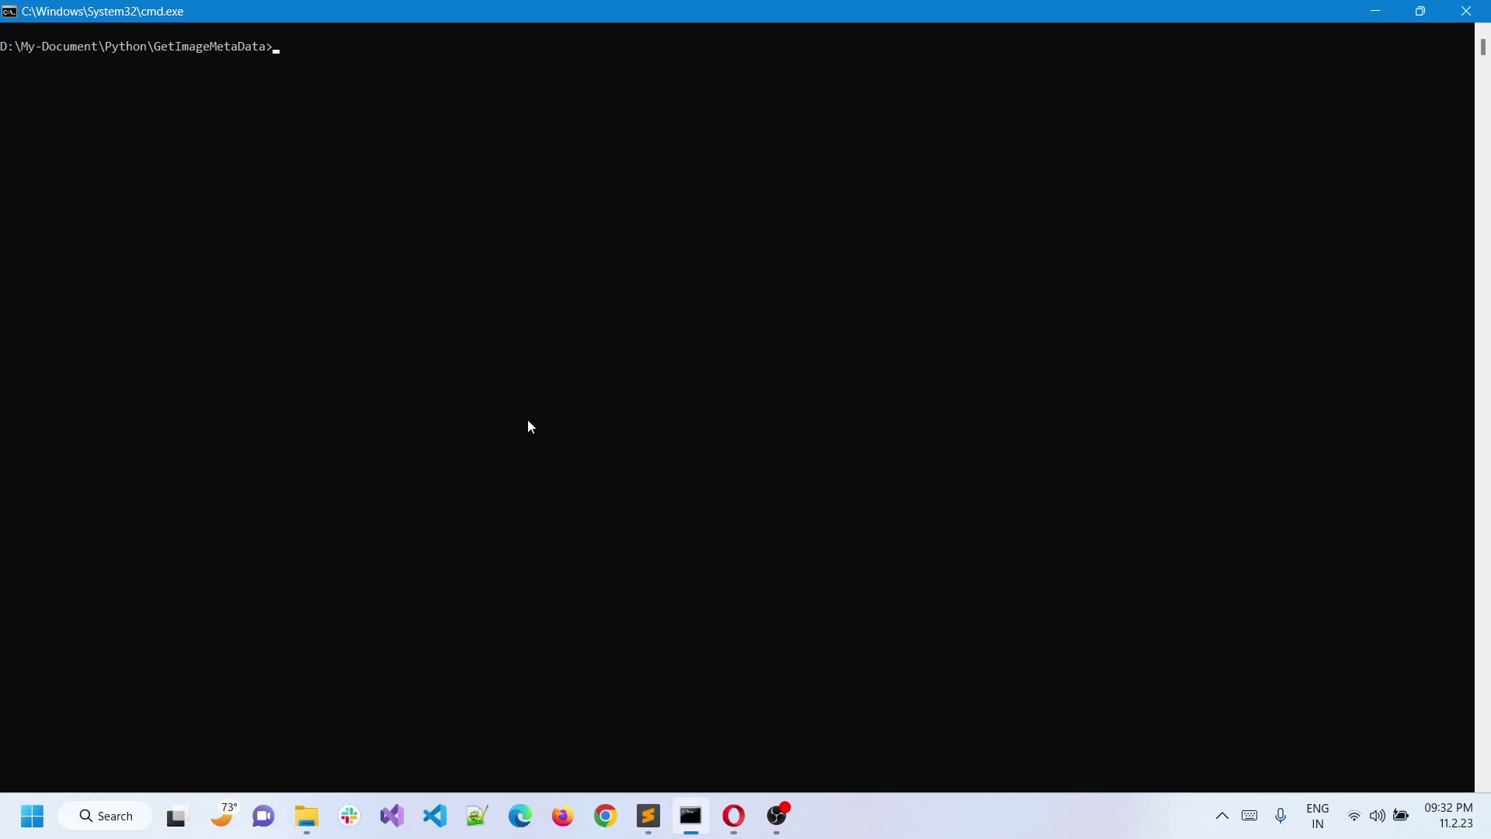
text(python main.py)
key(Return)
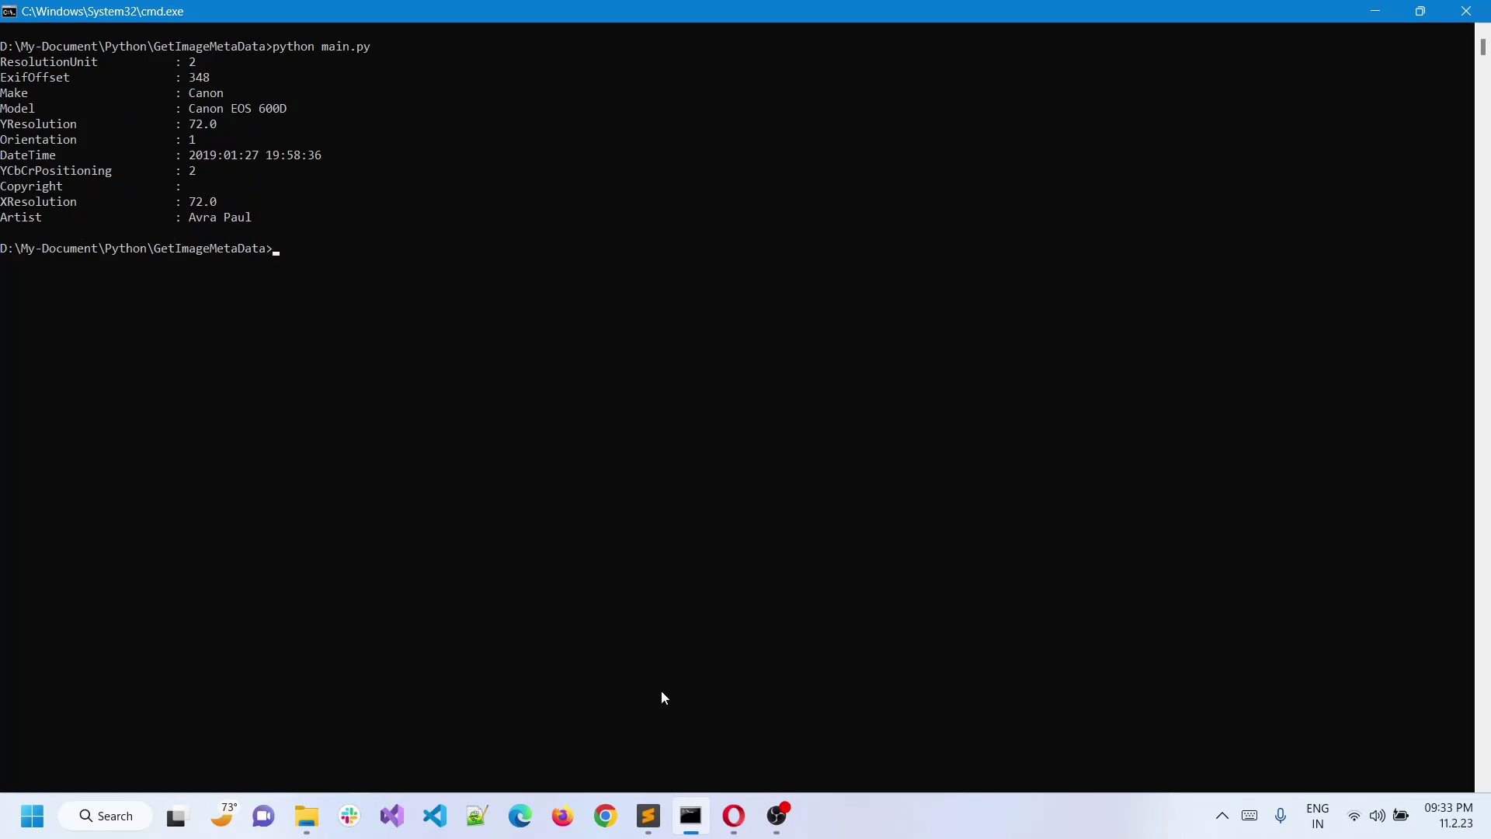
click(649, 816)
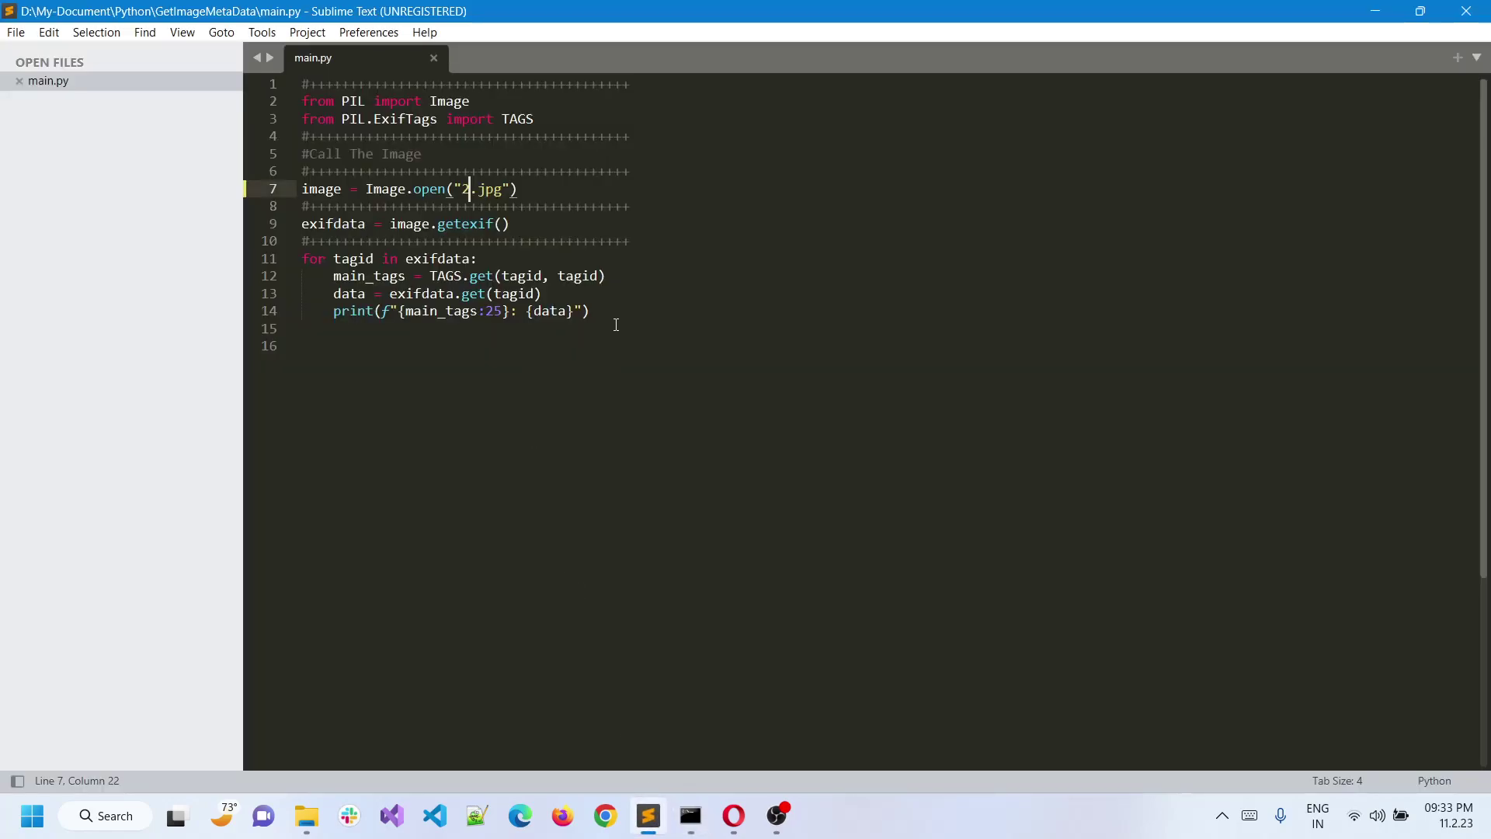
Change the image file in main.py from 2.jpg to 1.jpg and save the script.
mouse_move(615, 320)
mouse_down()
mouse_move(285, 84)
mouse_move(300, 81)
mouse_up()
click(438, 170)
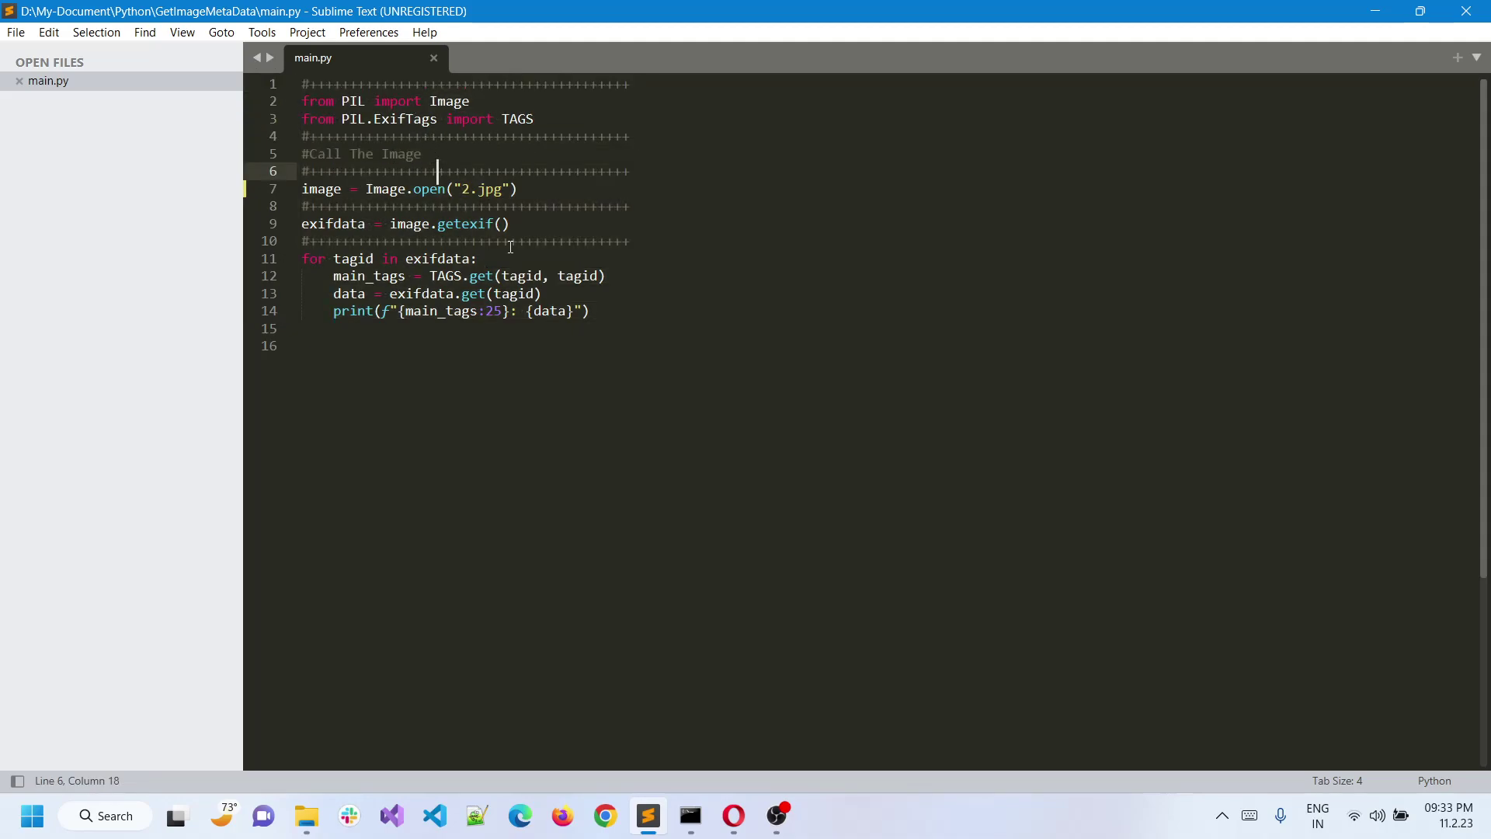
click(470, 189)
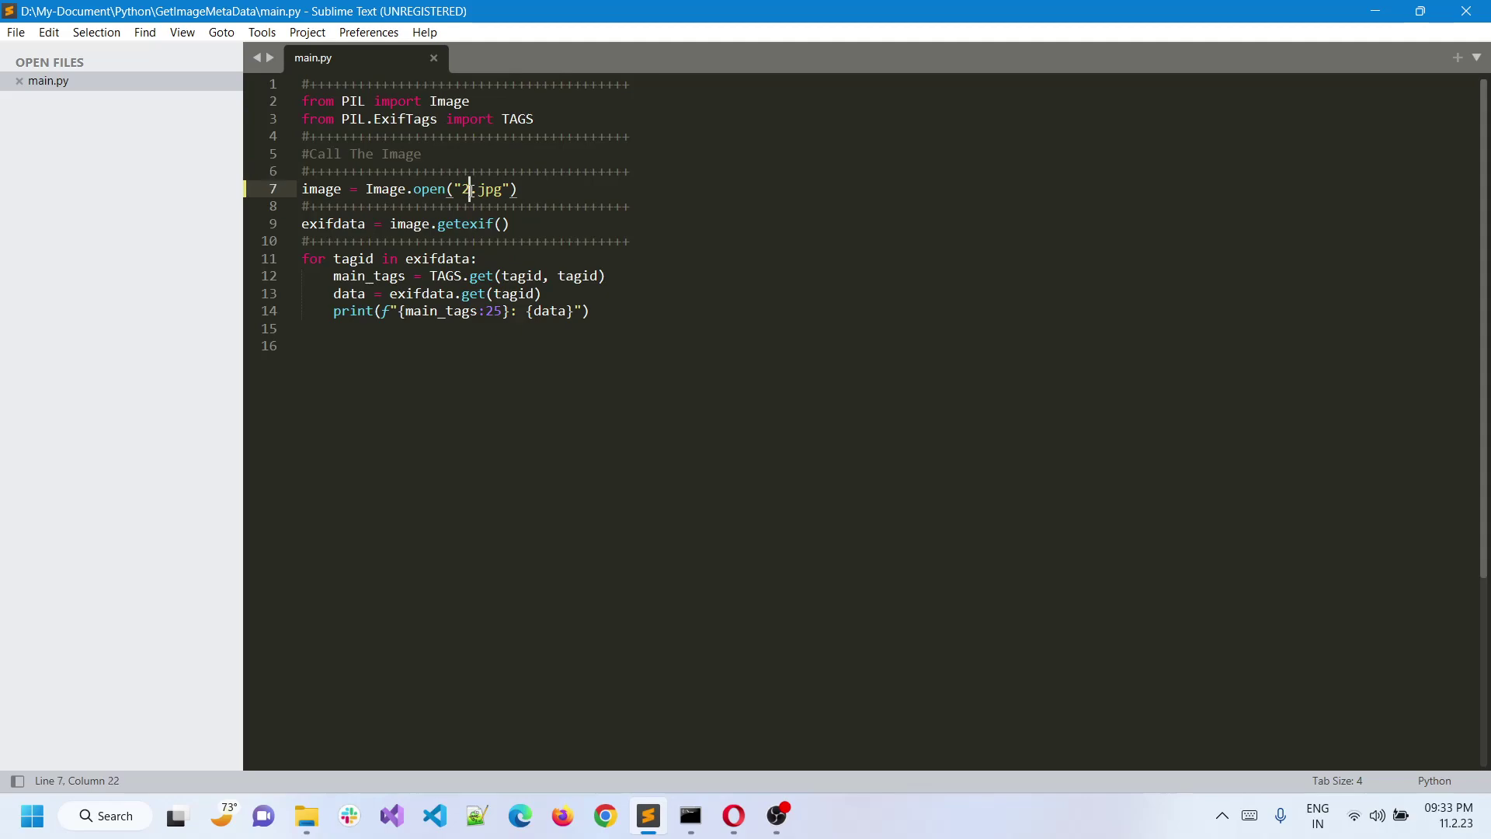
key(BackSpace)
text(1)
key(ctrl+s)
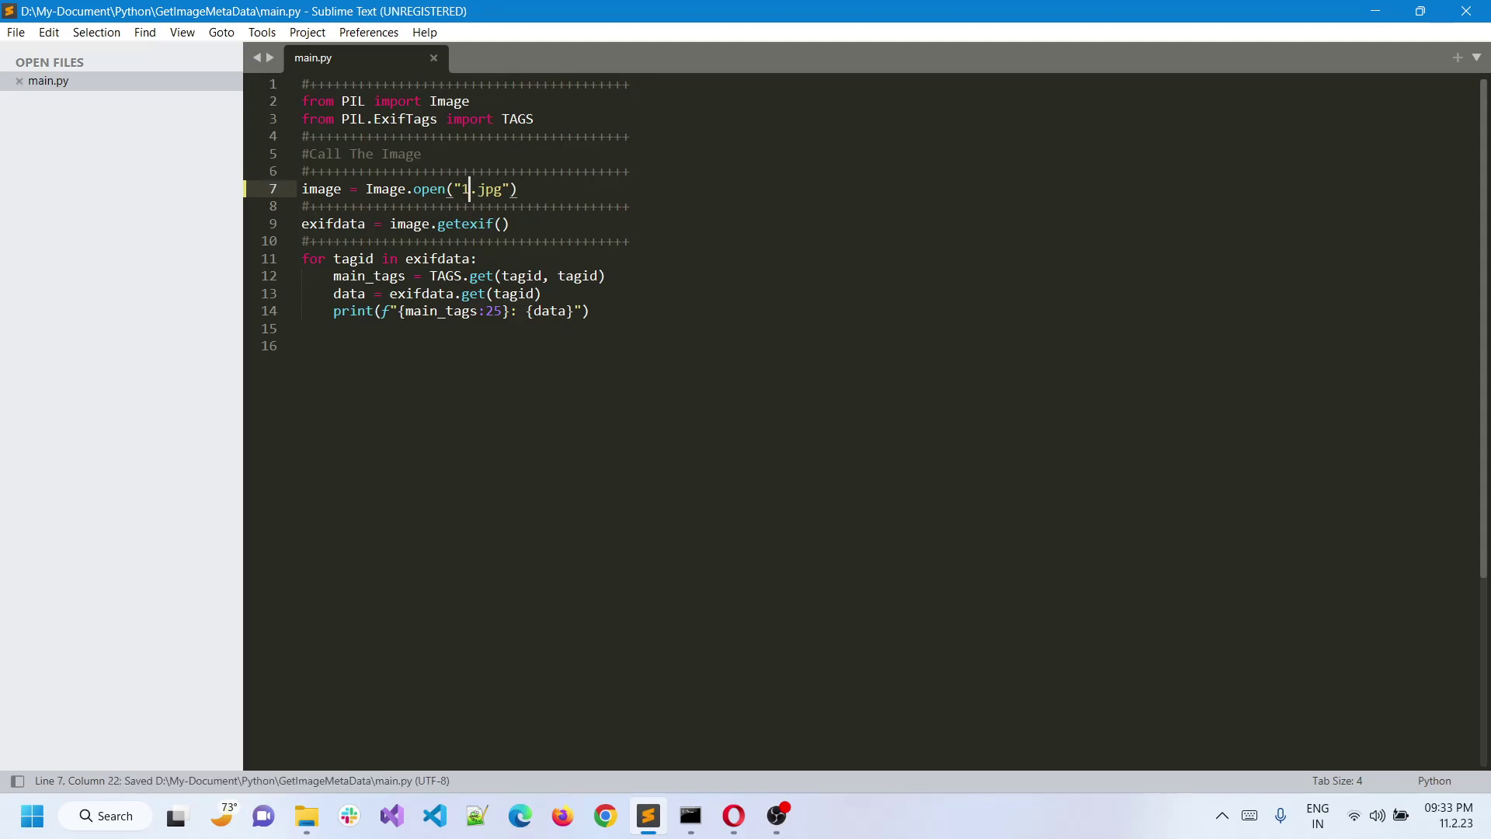
click(690, 816)
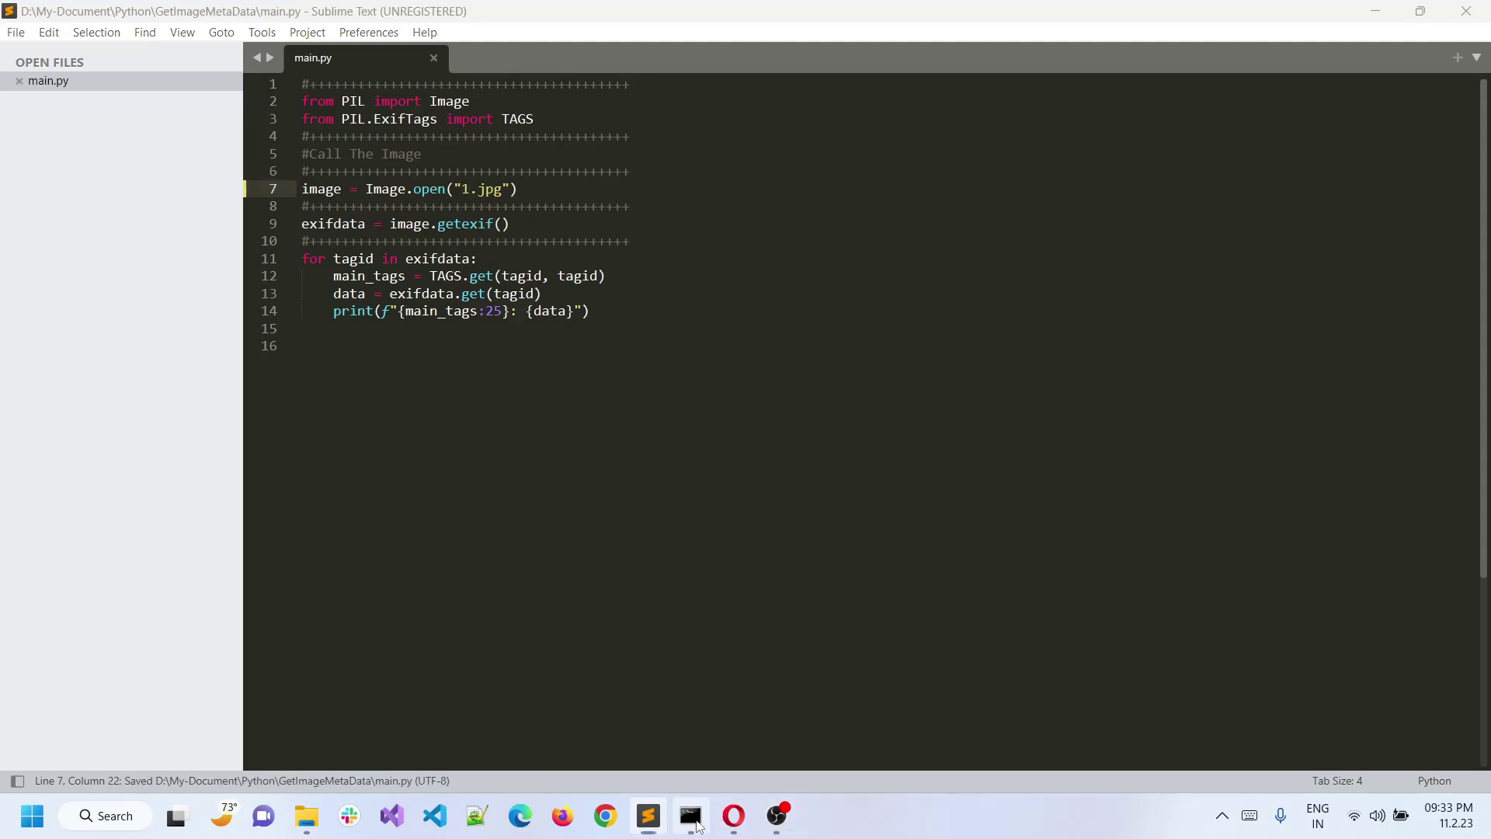
Rerun python main.py on 1.jpg, printing its EXIF tags with DateTime 2019:01:27 13:17:29.
key(Up)
key(Return)
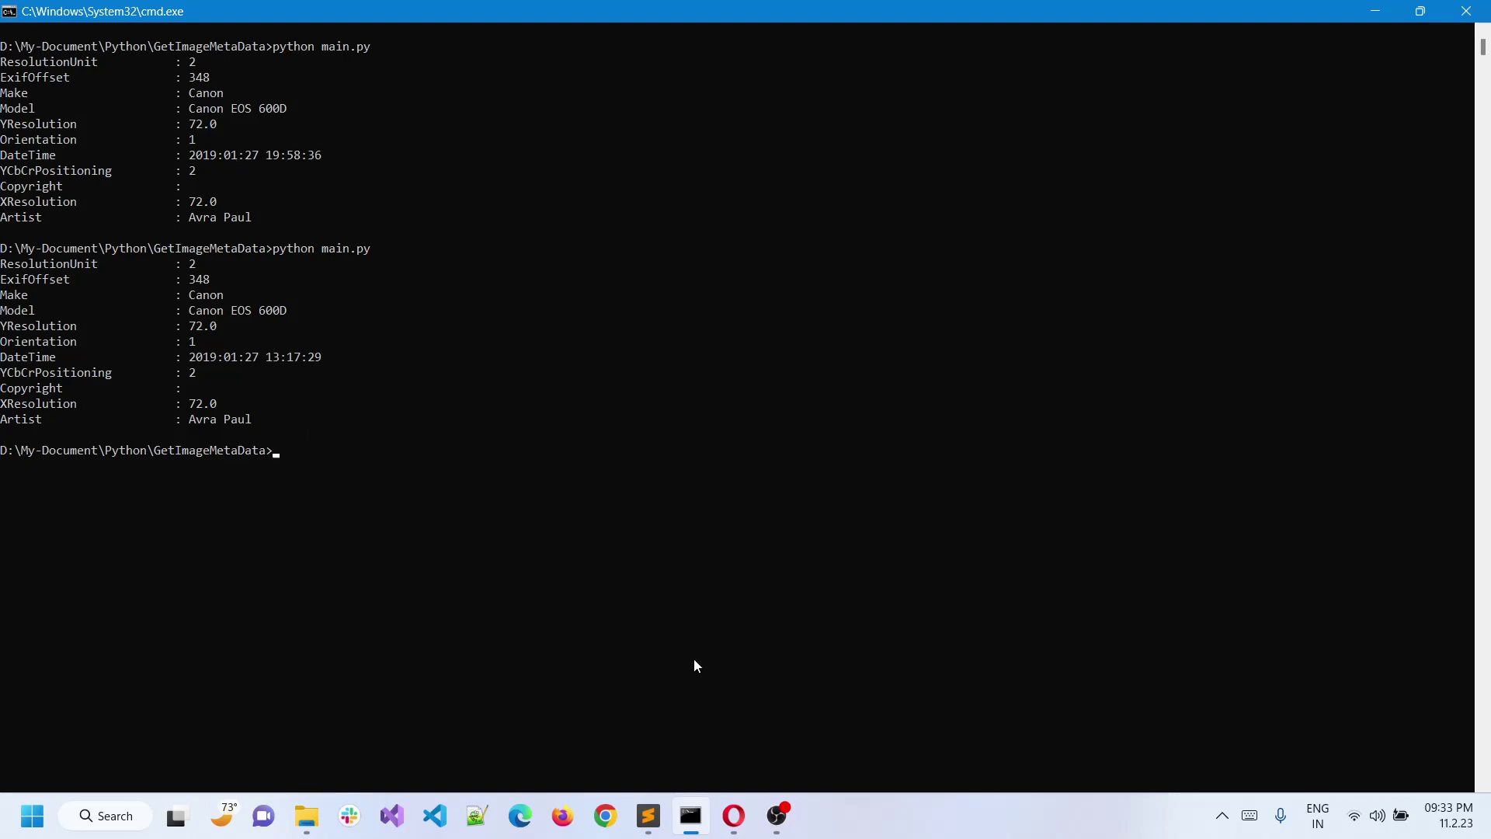
click(647, 815)
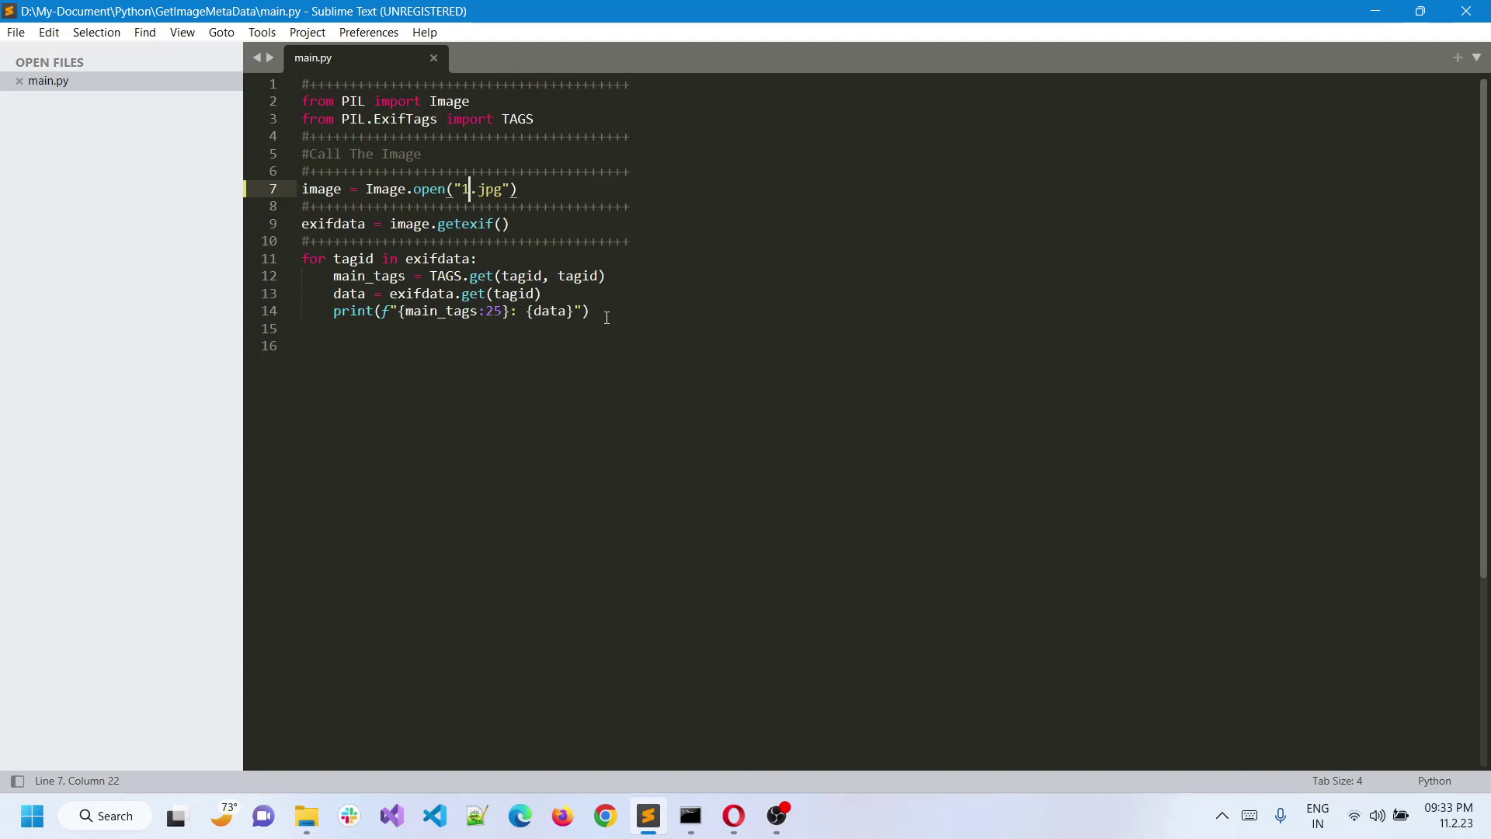
mouse_move(615, 324)
mouse_down()
mouse_move(344, 136)
mouse_move(267, 55)
mouse_up()
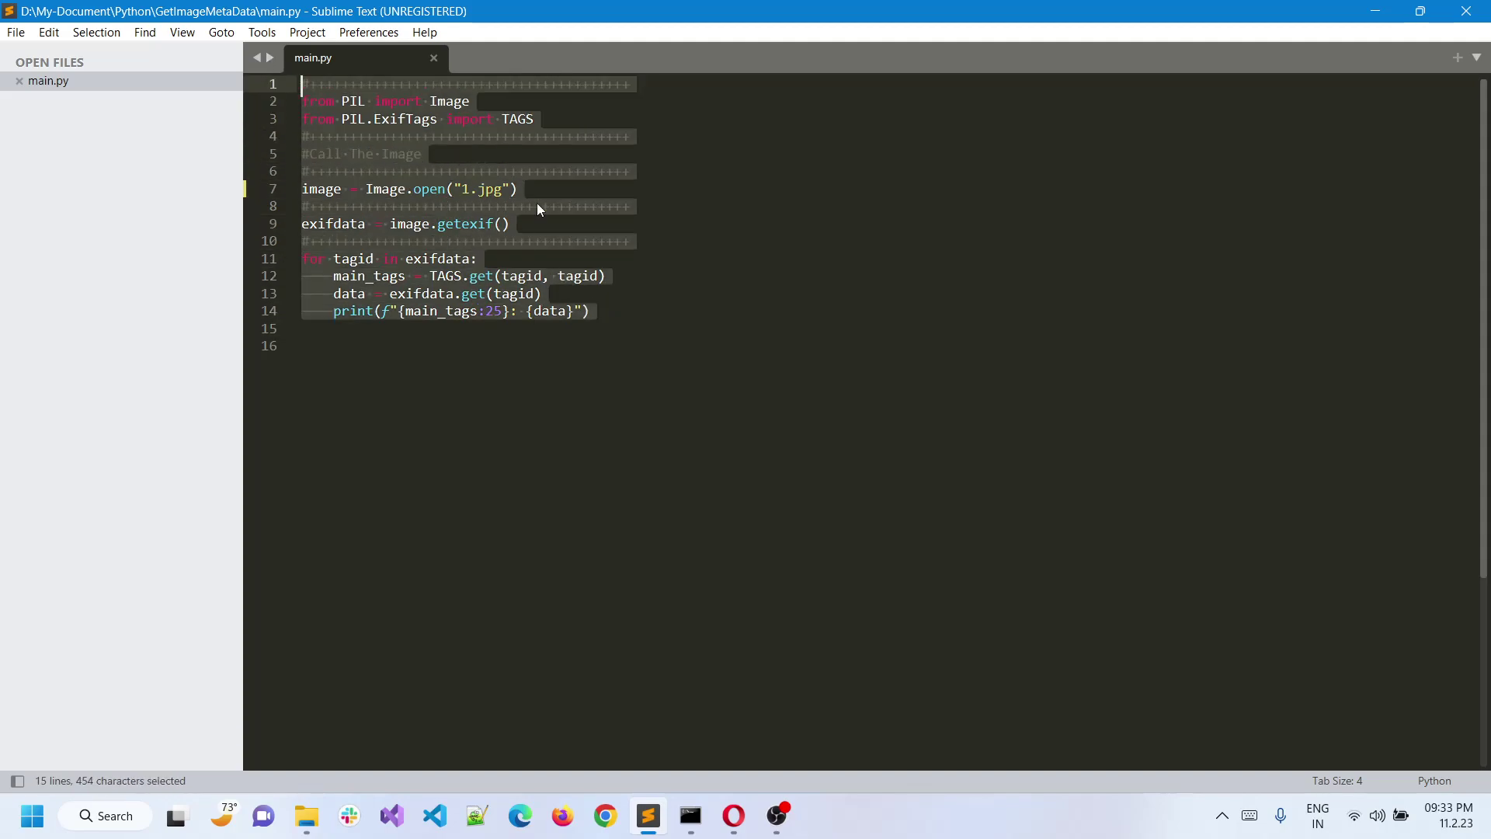
click(676, 299)
click(606, 312)
key(ctrl+shift+Home)
click(690, 816)
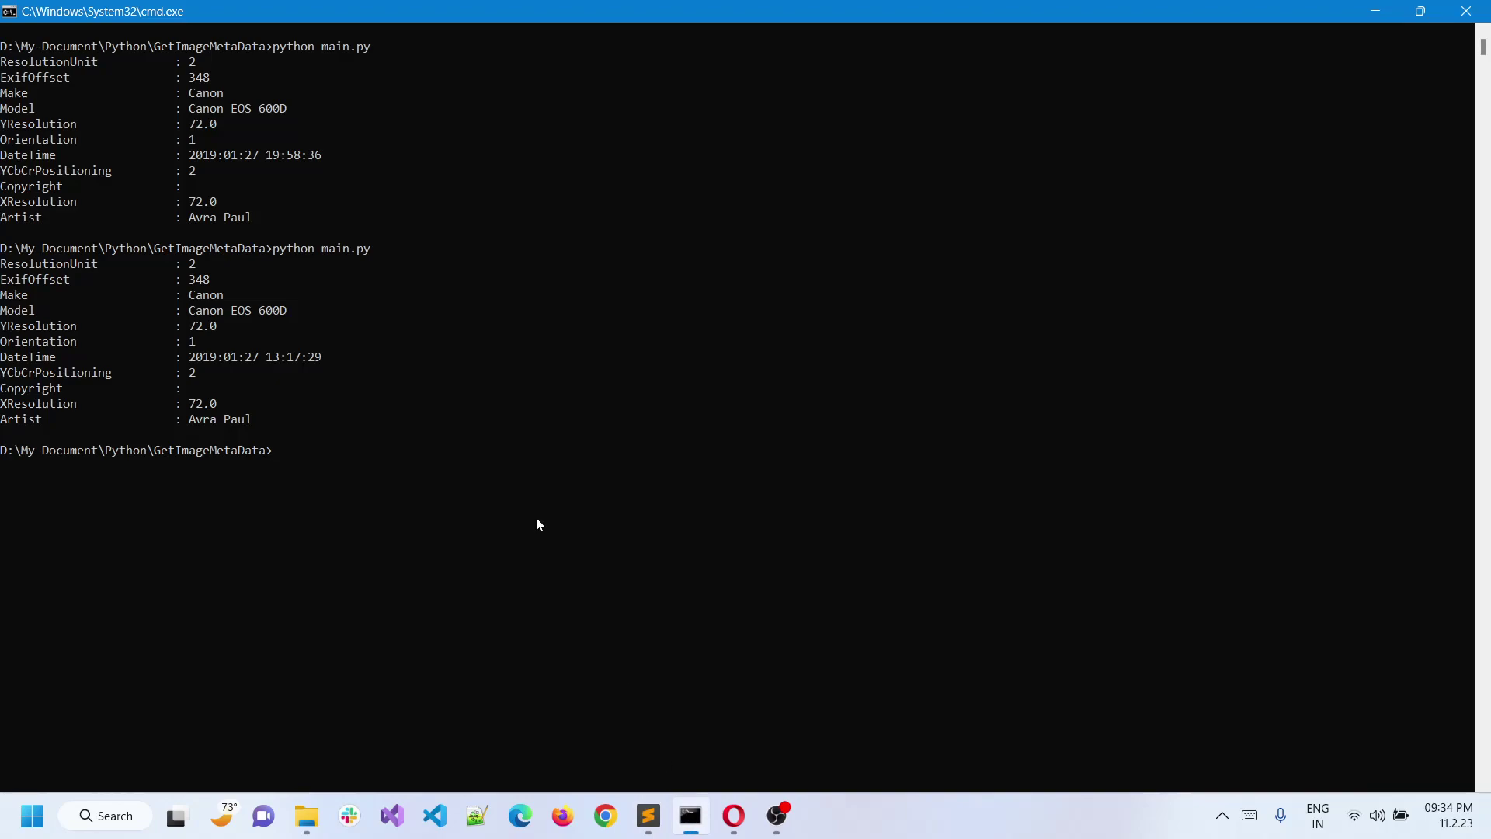
click(733, 815)
scroll(647, 494, down, 3)
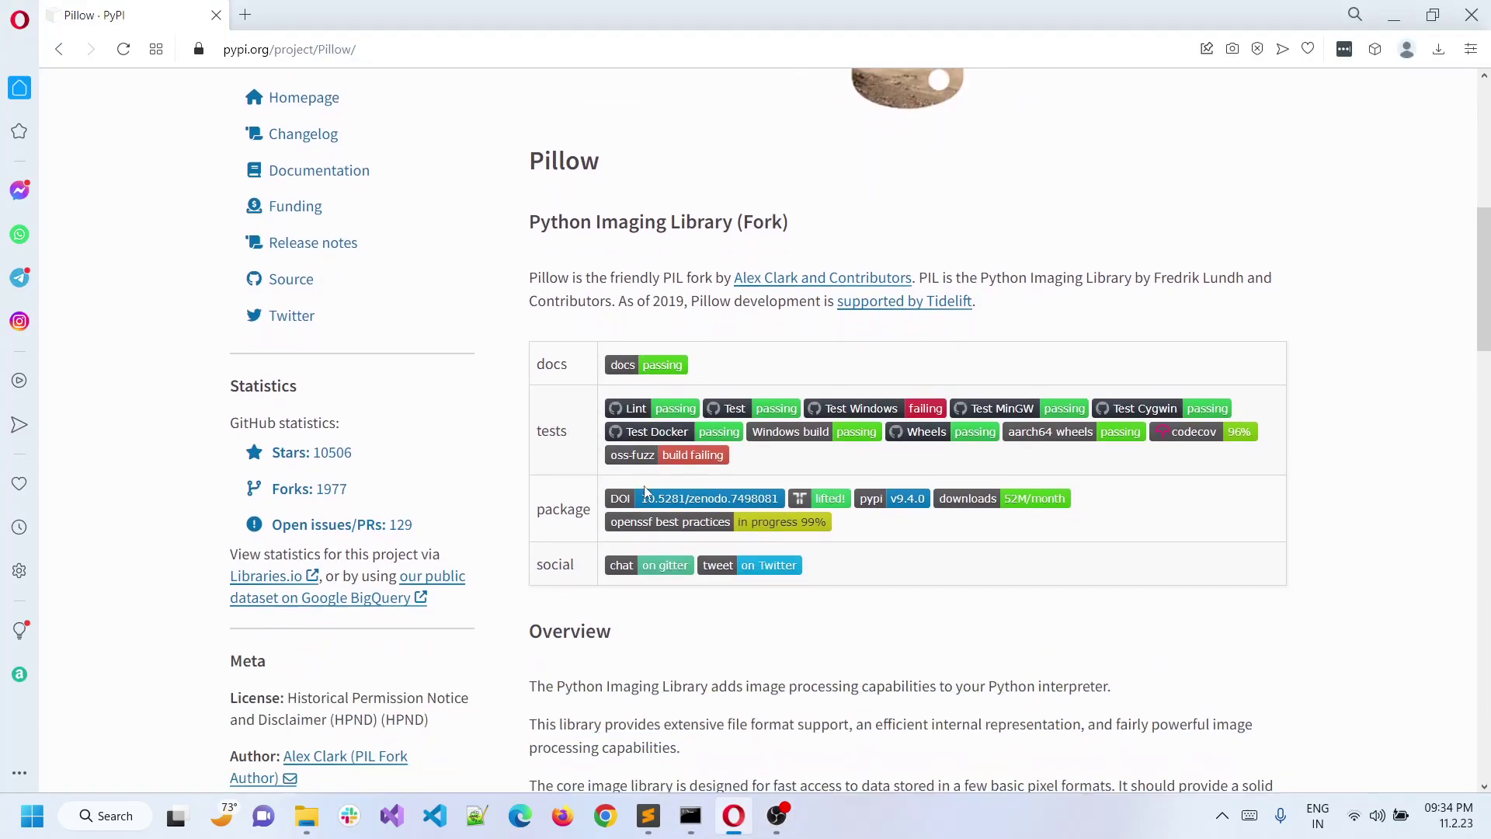
click(649, 819)
click(575, 353)
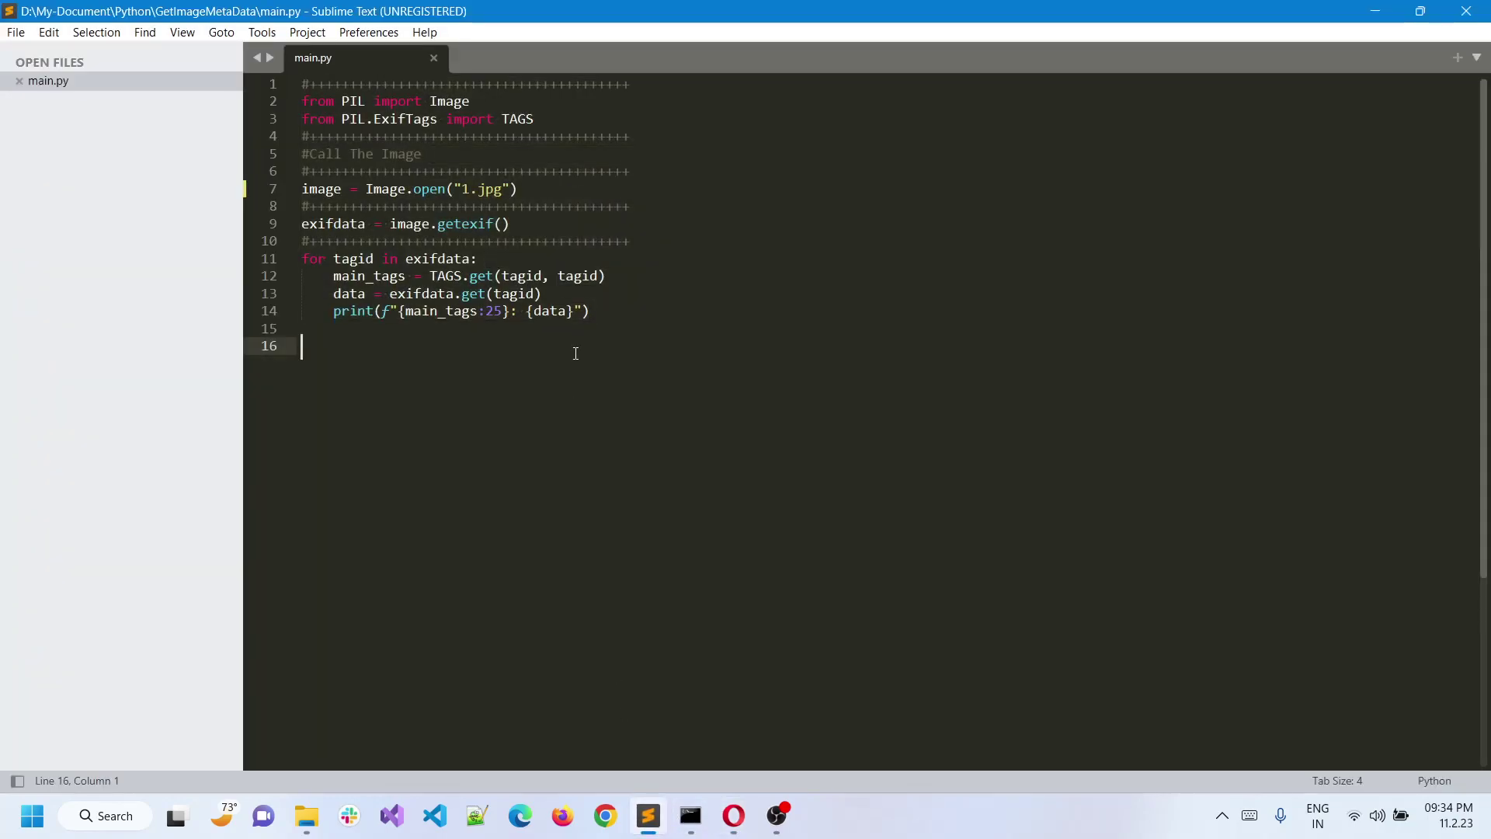